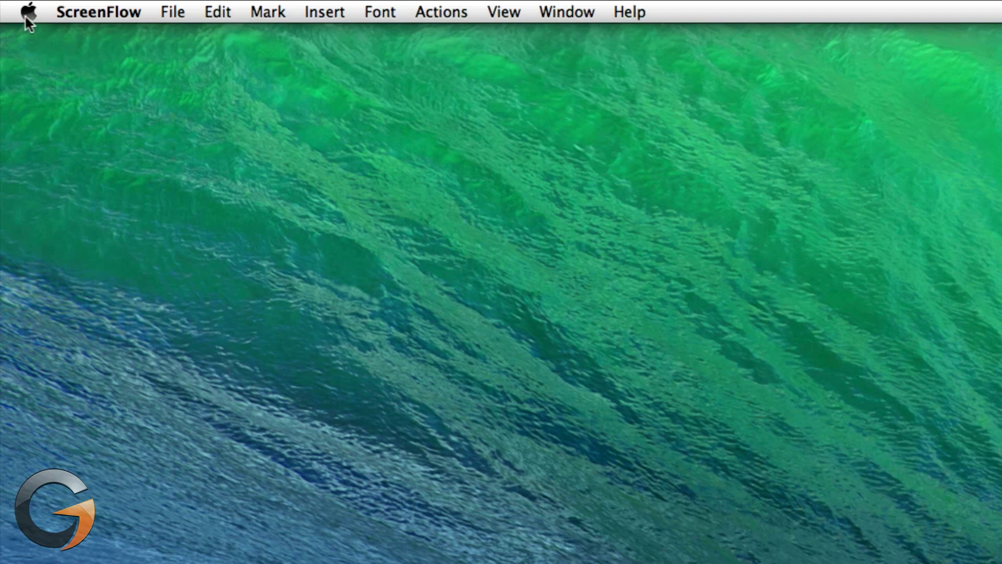
Review the Mac's overview, storage and memory information in About This Mac, and close the window.
{"action": "left_click", "coordinate": [27, 12]}
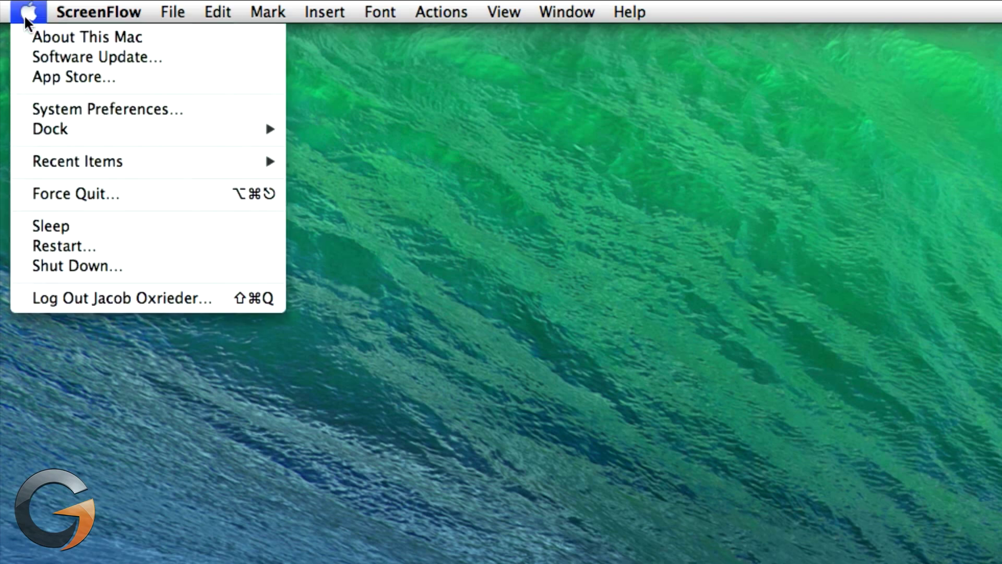
{"action": "left_click", "coordinate": [60, 37]}
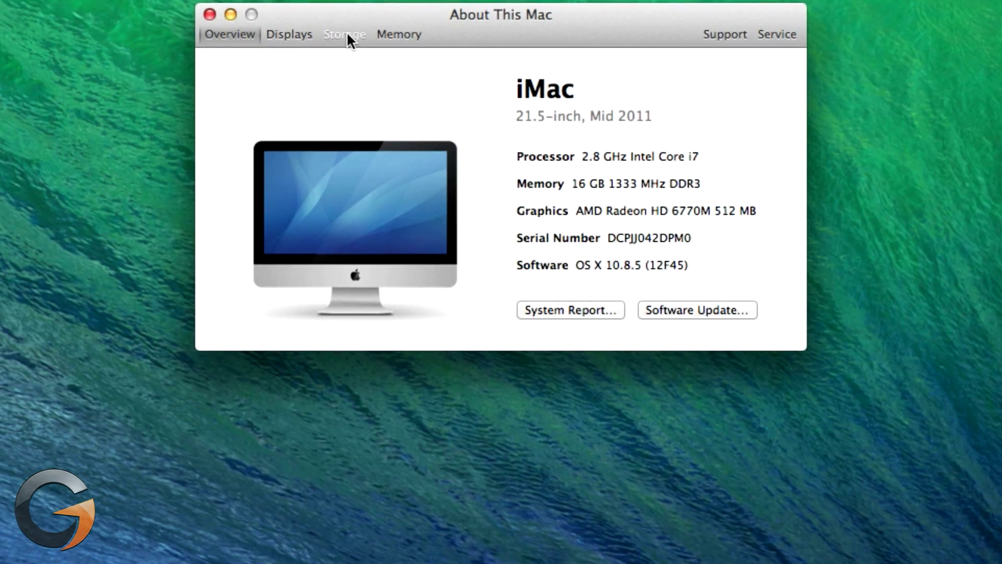
{"action": "left_click", "coordinate": [346, 34]}
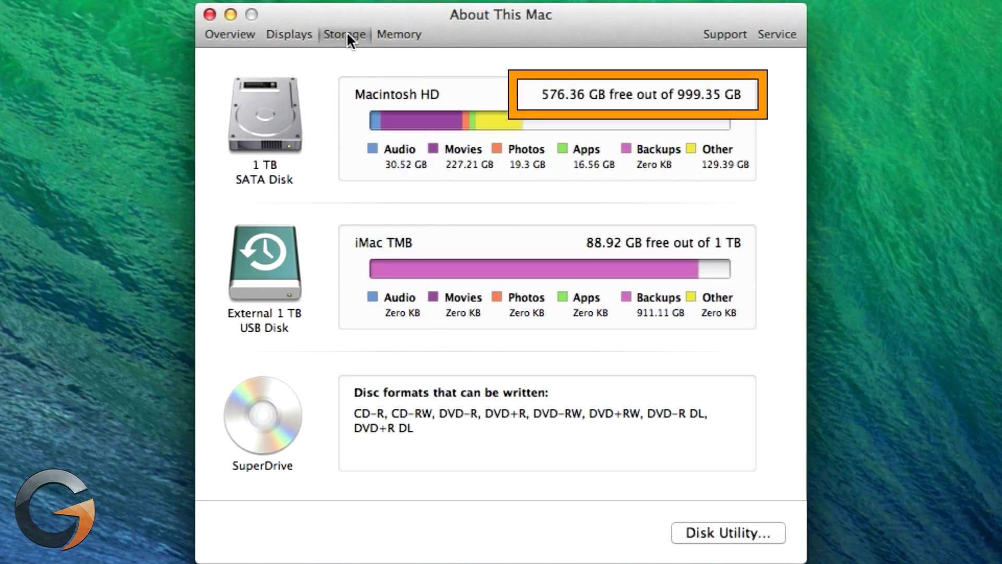
{"action": "left_click", "coordinate": [390, 37]}
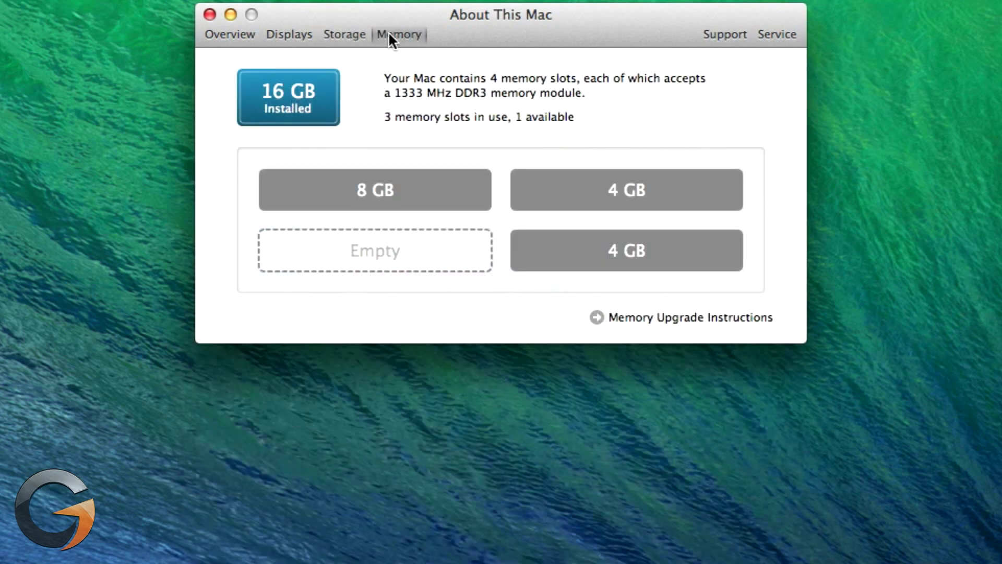
{"action": "left_click", "coordinate": [209, 14]}
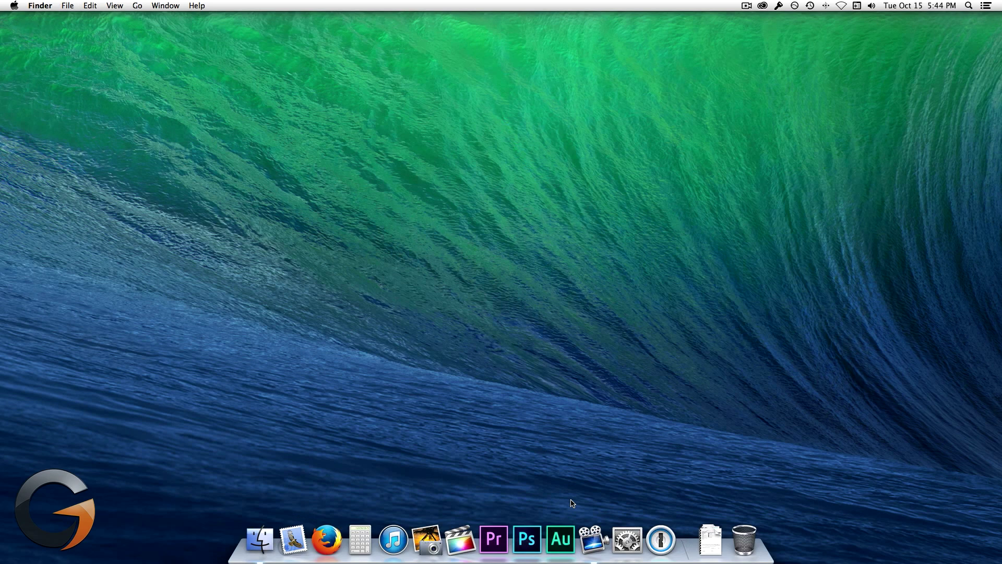
Open Disk Utility from the Utilities folder within Applications.
{"action": "left_click", "coordinate": [258, 538]}
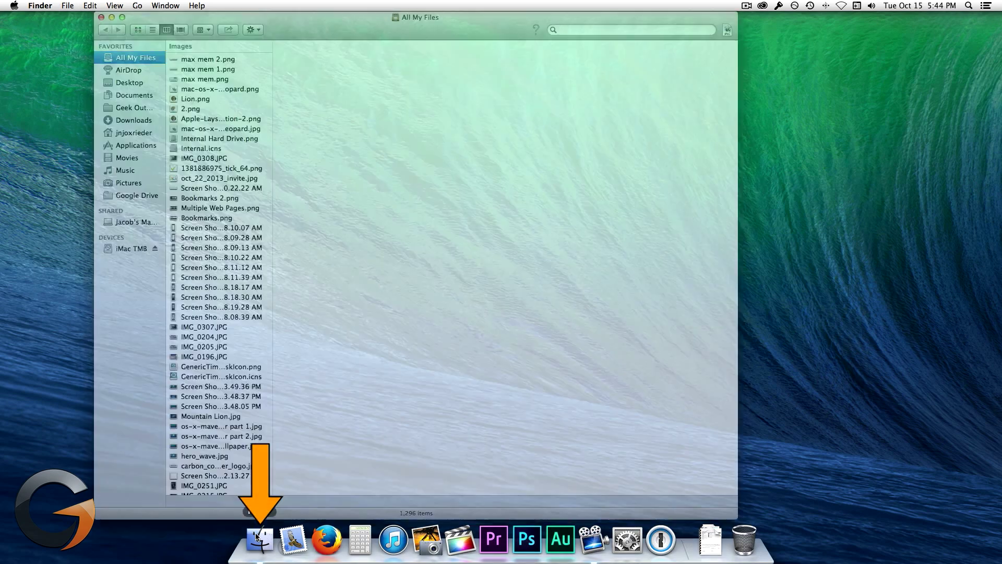
{"action": "left_click", "coordinate": [148, 145]}
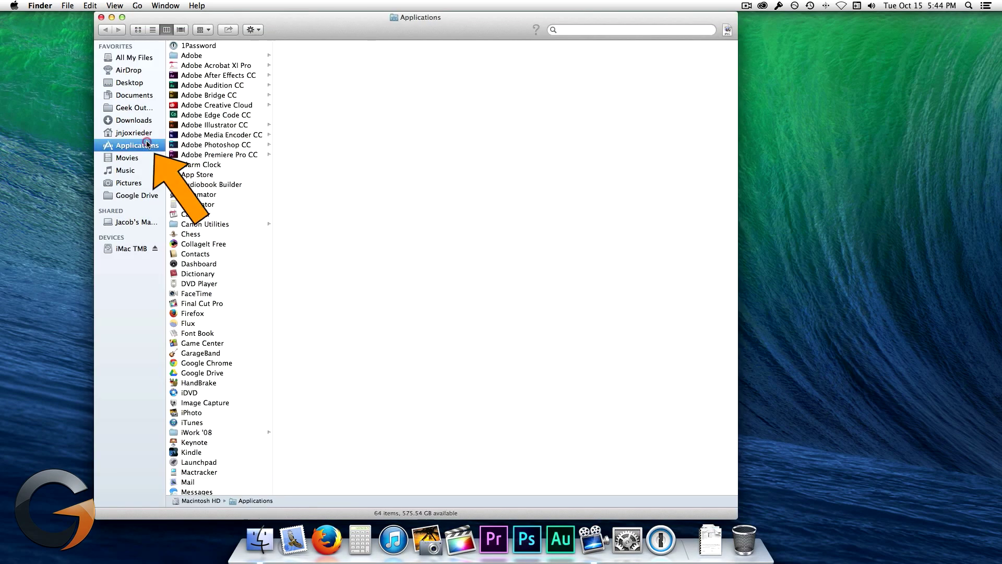
{"action": "scroll", "coordinate": [197, 469], "scroll_direction": "down", "scroll_amount": 5}
{"action": "left_click", "coordinate": [198, 491]}
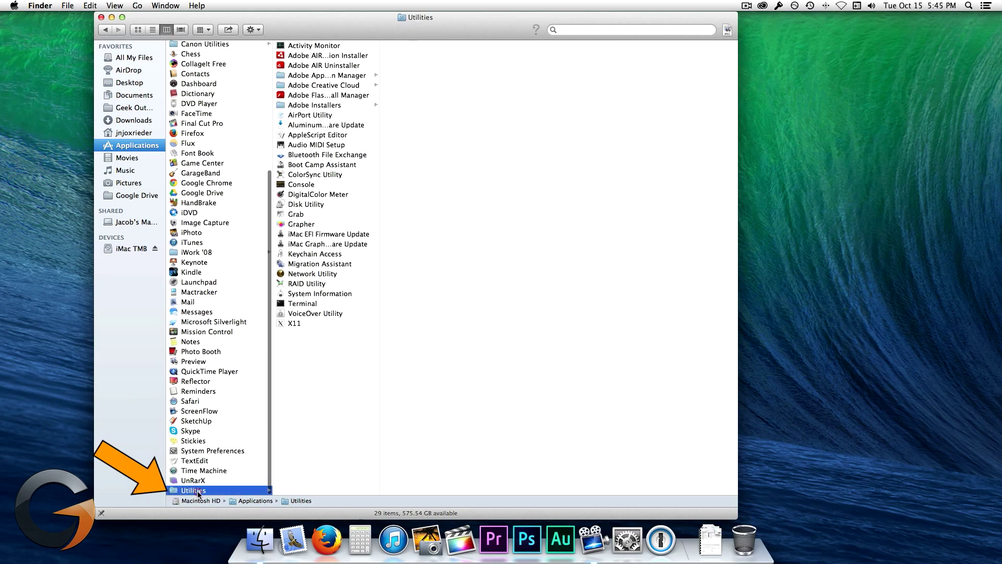
{"action": "left_click", "coordinate": [306, 206]}
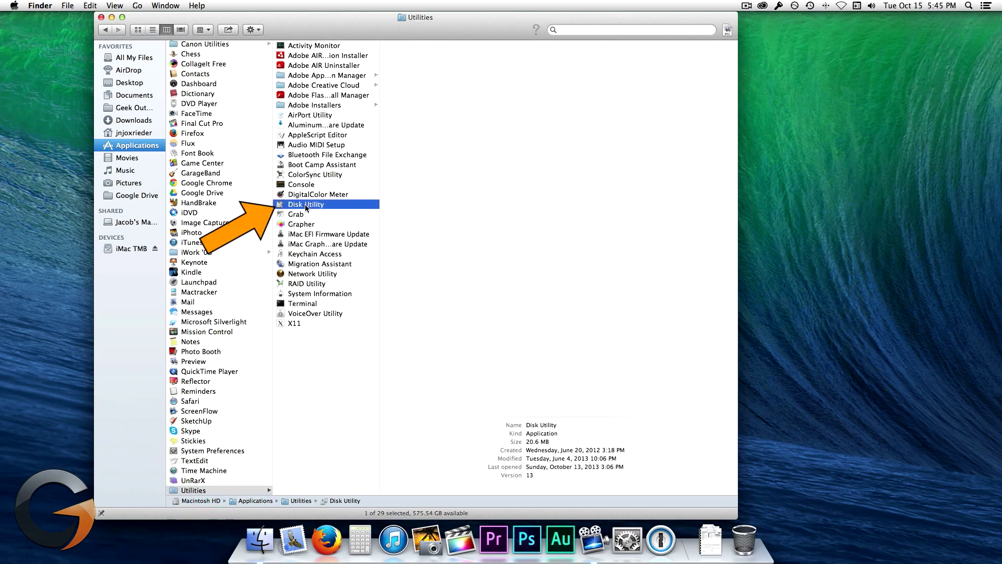
{"action": "double_click", "coordinate": [306, 207]}
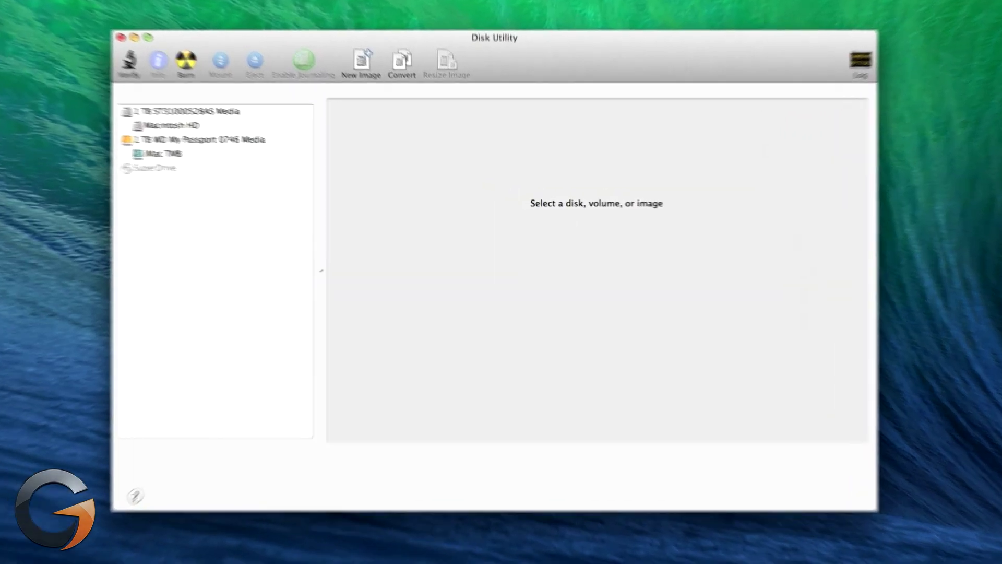
Verify the Macintosh HD volume with First Aid and repair its disk permissions.
{"action": "left_click", "coordinate": [167, 123]}
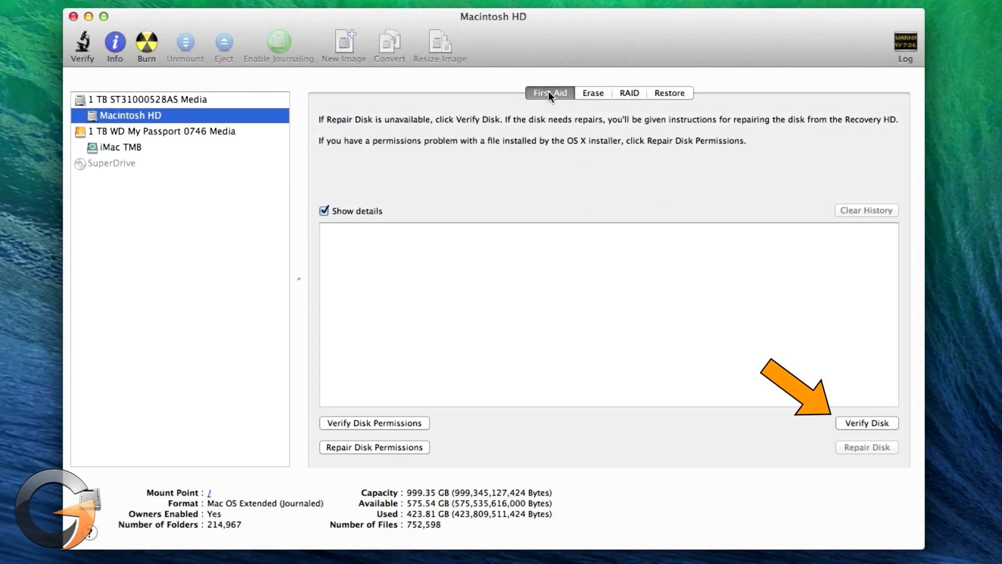
{"action": "left_click", "coordinate": [860, 422]}
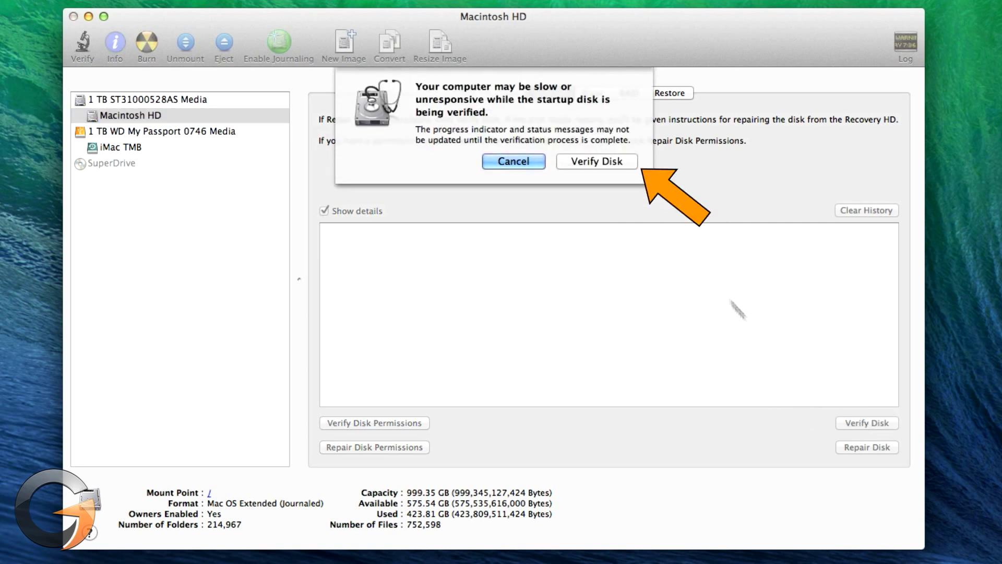
{"action": "left_click", "coordinate": [621, 158]}
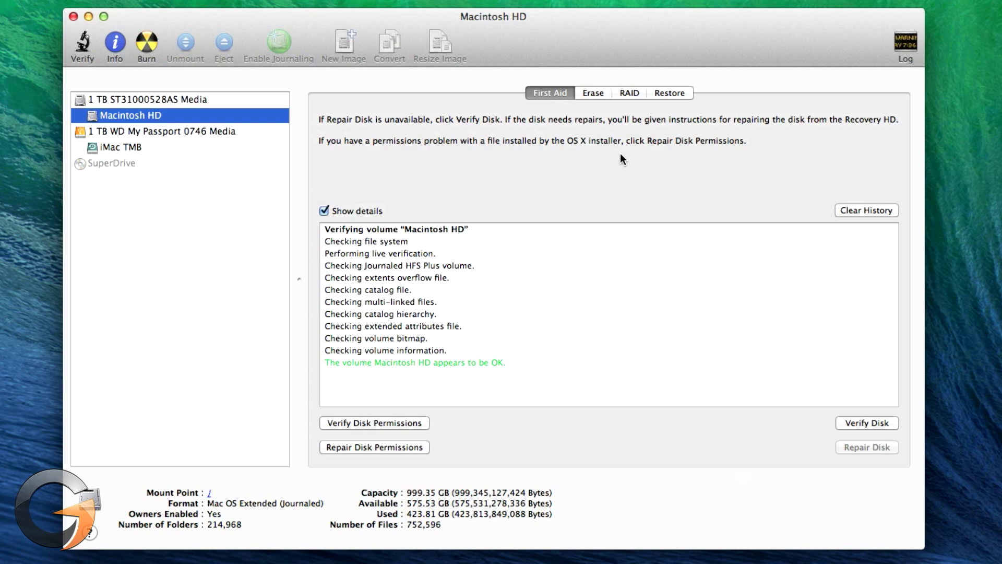
{"action": "left_click", "coordinate": [411, 447]}
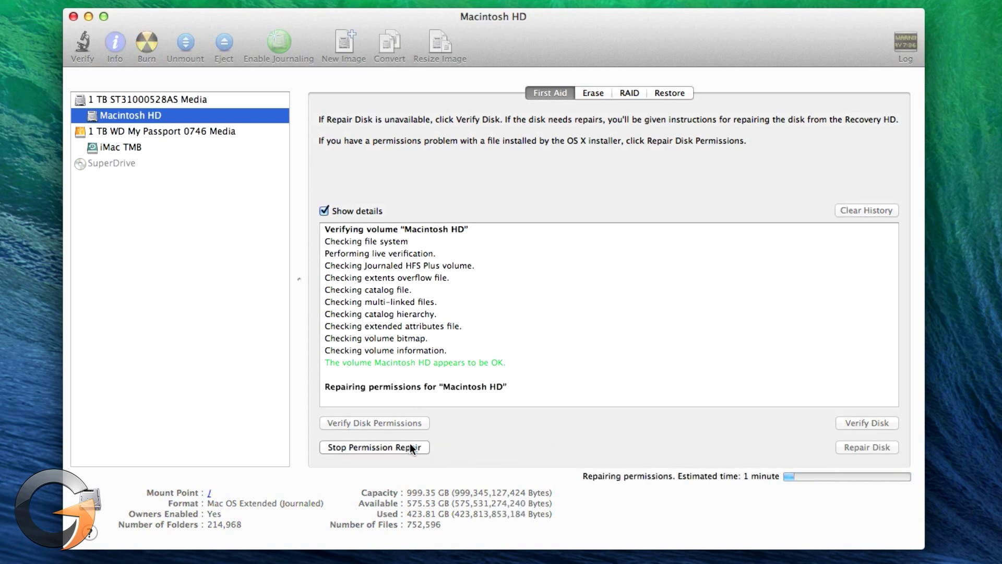
{"action": "left_click", "coordinate": [411, 448]}
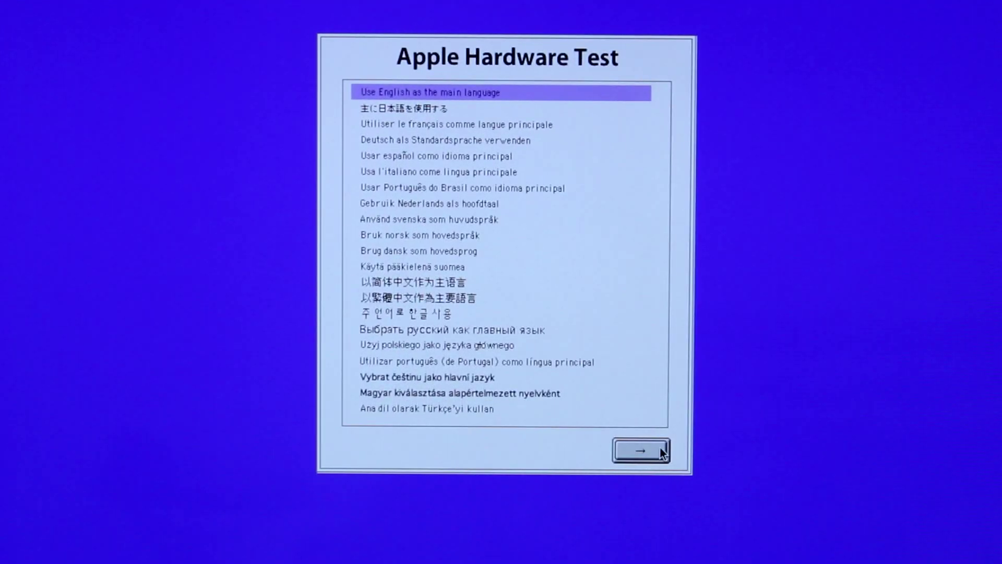
Choose English as the main language in Apple Hardware Test.
{"action": "left_click", "coordinate": [660, 448]}
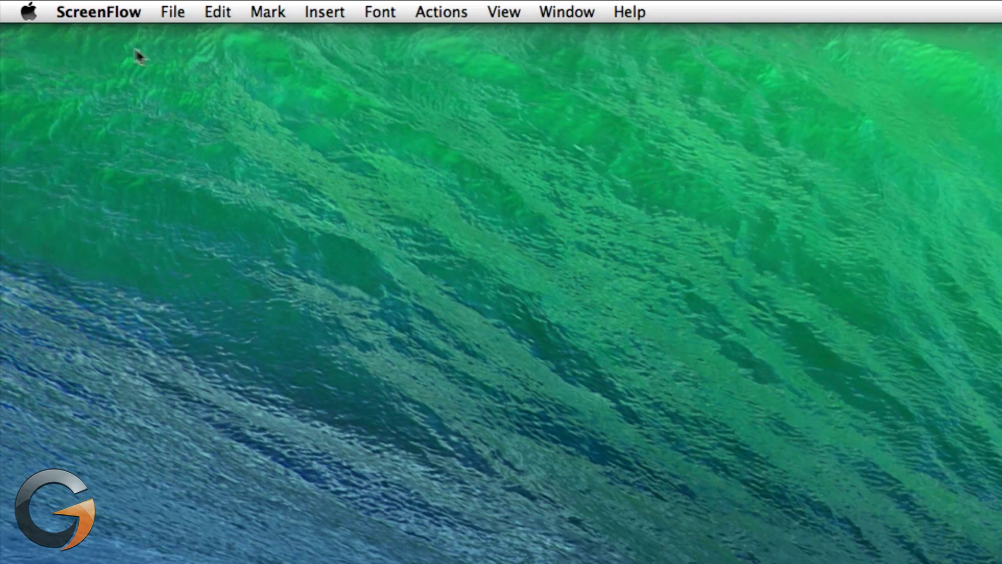
Check for system software updates in the App Store, and check for ScreenFlow updates.
{"action": "left_click", "coordinate": [27, 16]}
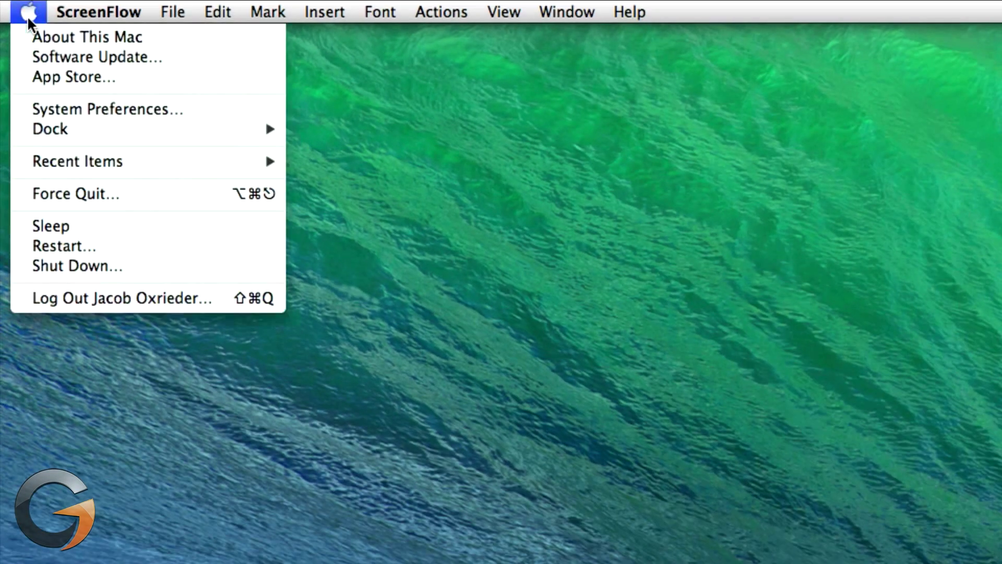
{"action": "left_click", "coordinate": [175, 61]}
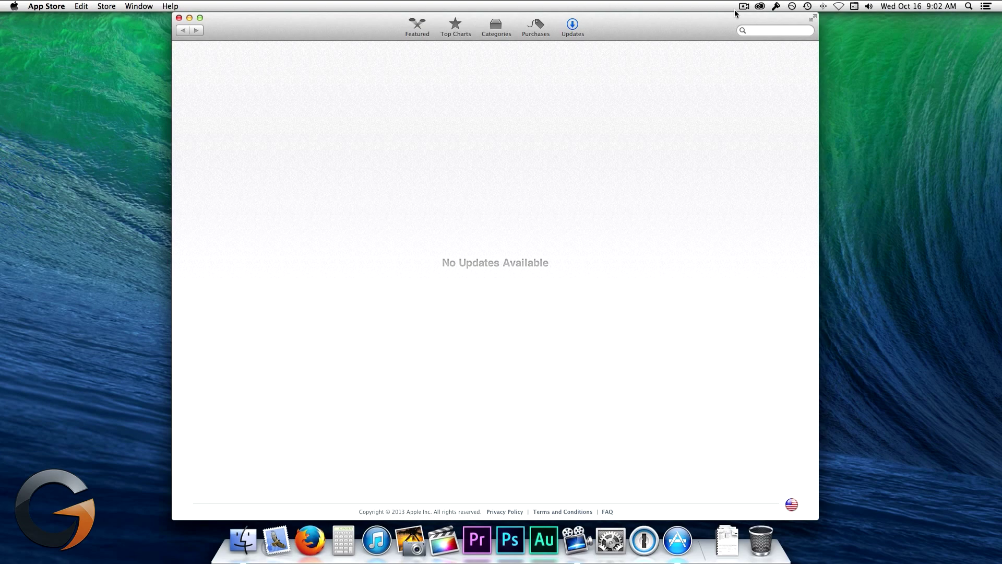
{"action": "key", "text": "super+q"}
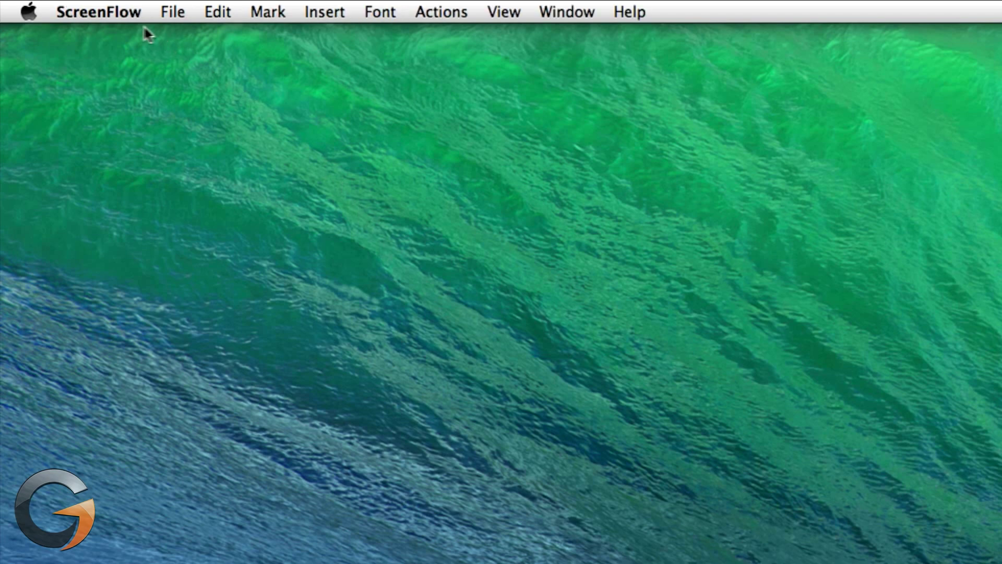
{"action": "left_click", "coordinate": [119, 14]}
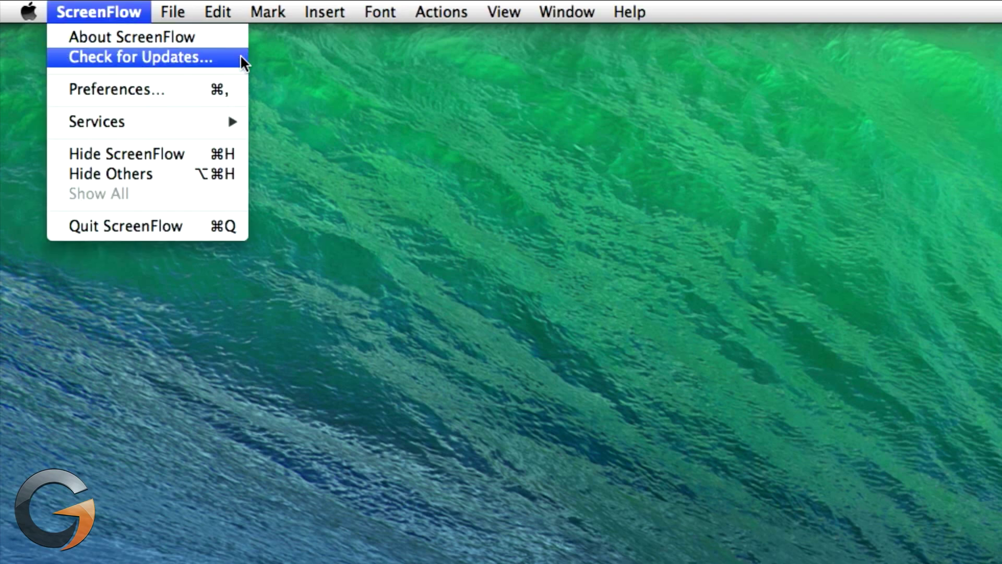
{"action": "left_click", "coordinate": [240, 55]}
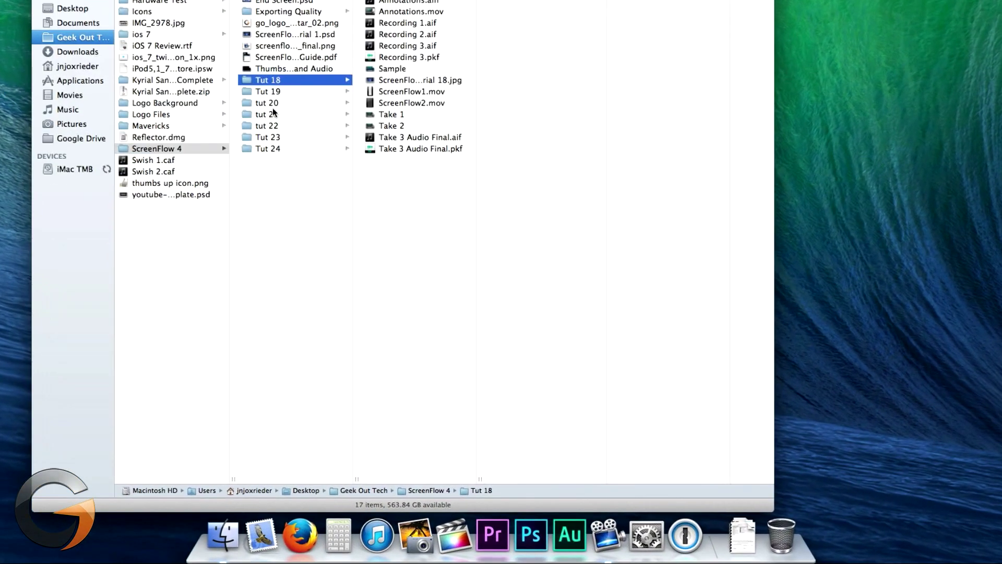
Move the Tut 18, Tut 19 and tut 20 folders from ScreenFlow 4 to the Trash and permanently empty it.
{"action": "left_click", "coordinate": [267, 103], "text": "shift"}
{"action": "left_click_drag", "start_coordinate": [248, 81], "coordinate": [781, 528]}
{"action": "right_click", "coordinate": [781, 528]}
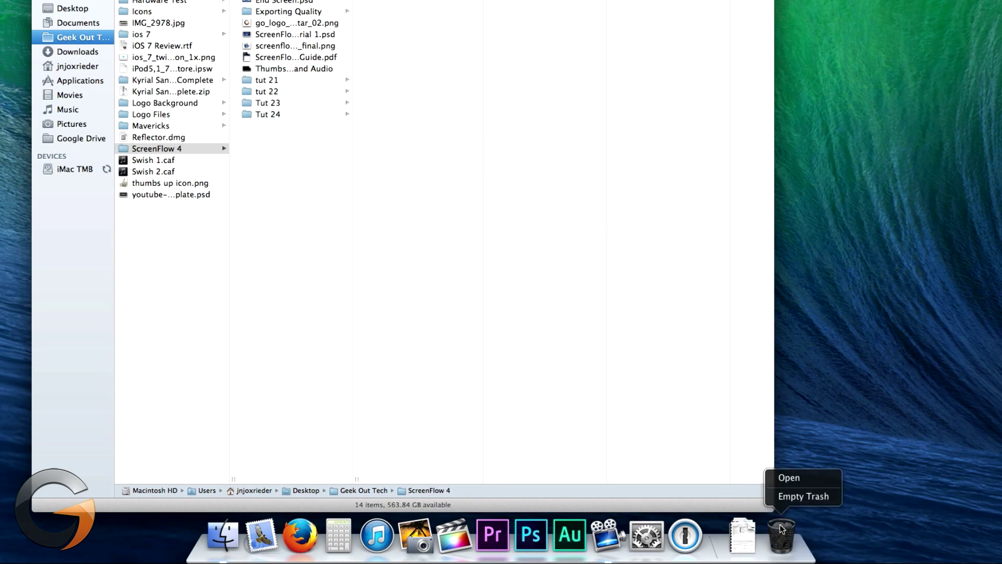
{"action": "left_click", "coordinate": [798, 494]}
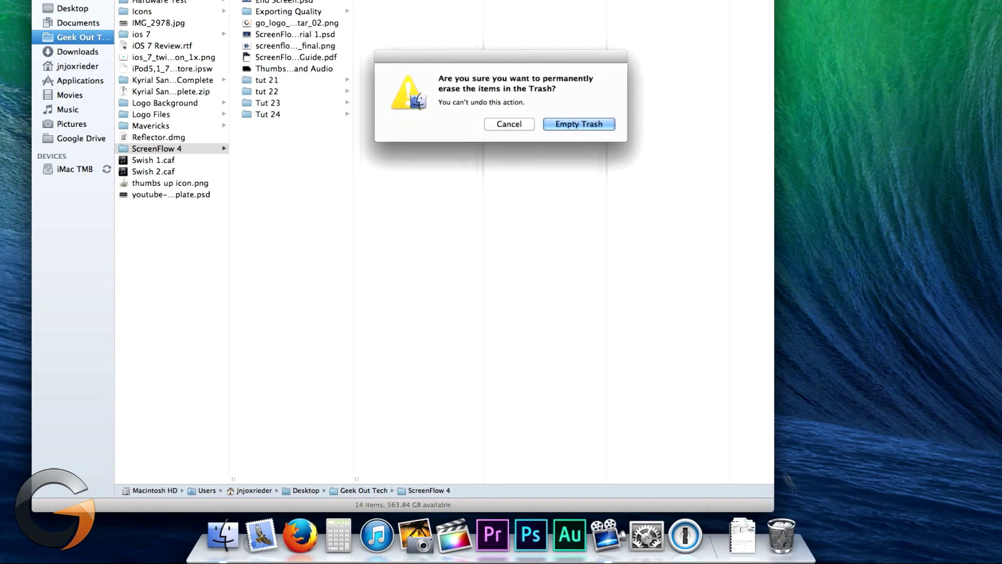
{"action": "left_click", "coordinate": [590, 123]}
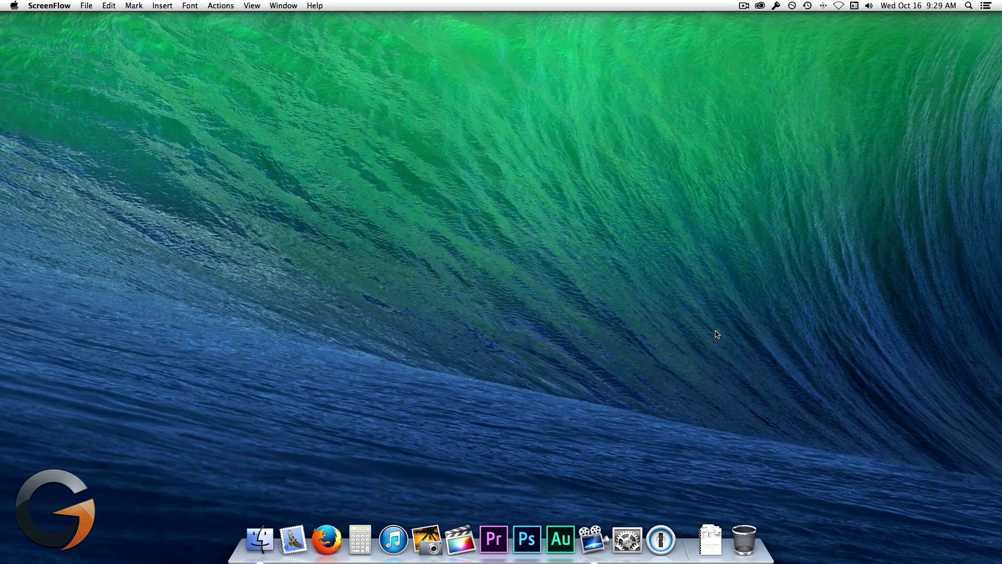
Restore the Tut 18, Tut 19 and tut 20 folders from the Today 8:11 AM backup in Time Machine.
{"action": "key", "text": "F4"}
{"action": "left_click", "coordinate": [833, 243]}
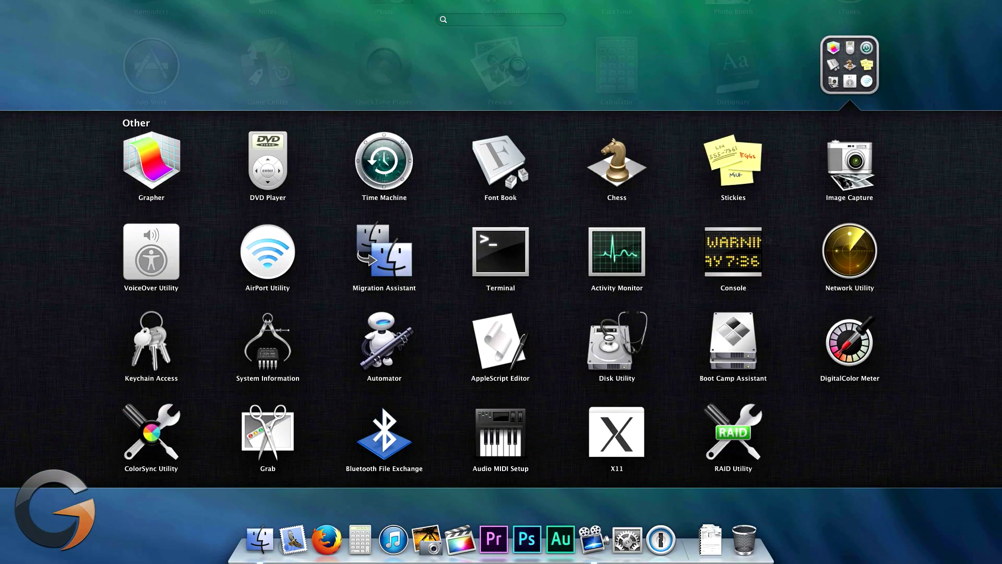
{"action": "left_click", "coordinate": [383, 167]}
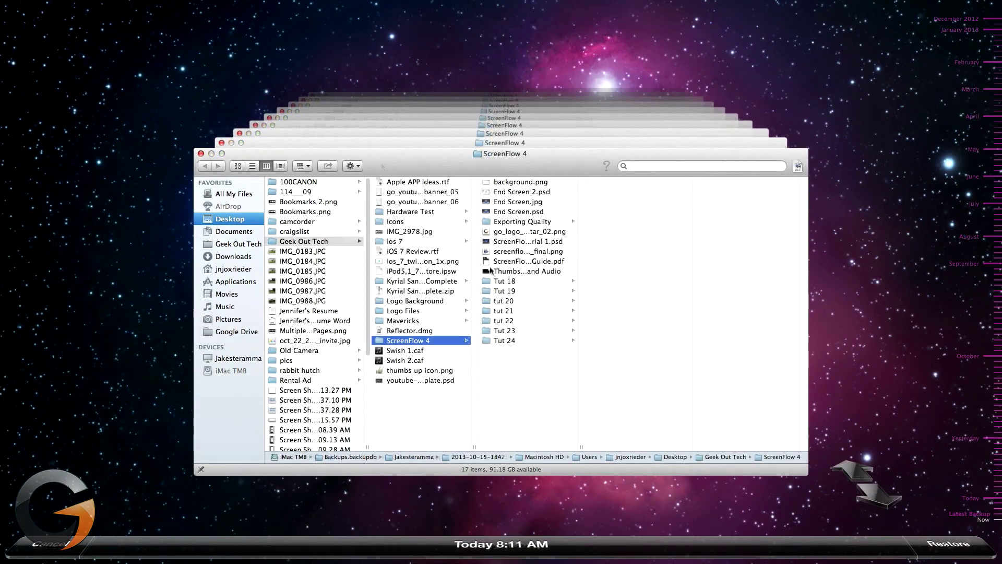
{"action": "left_click", "coordinate": [496, 282]}
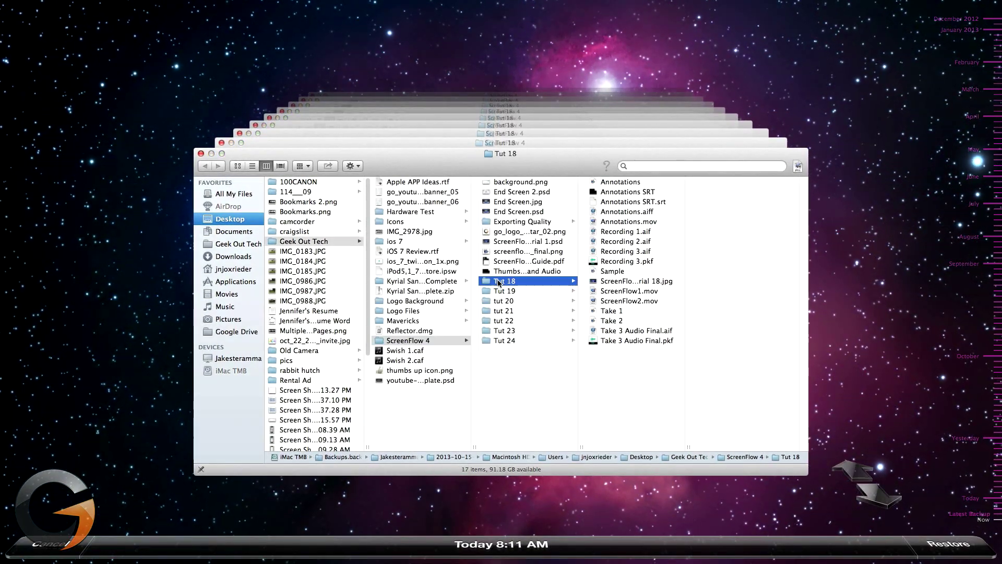
{"action": "left_click", "coordinate": [499, 302], "text": "shift"}
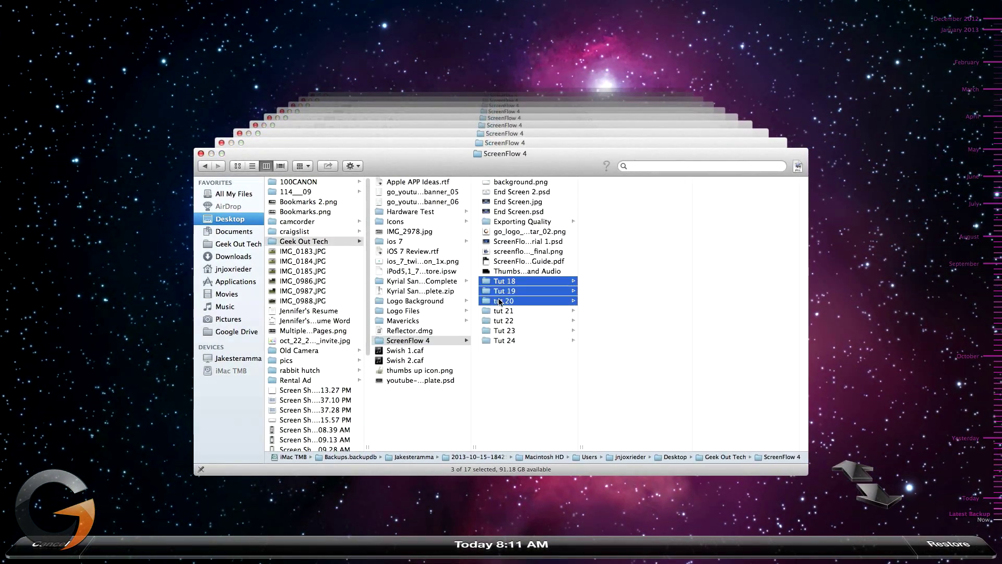
{"action": "left_click", "coordinate": [947, 544]}
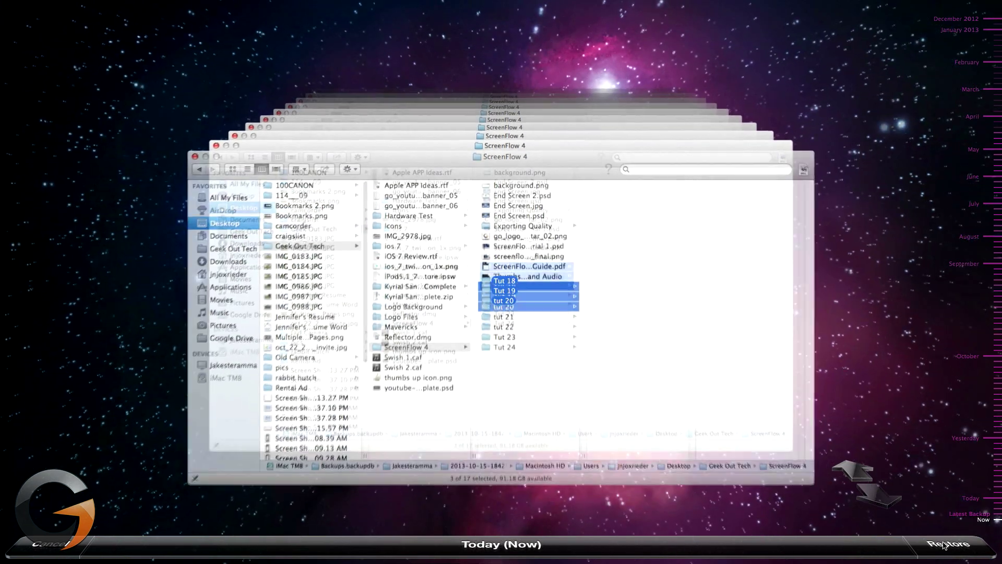